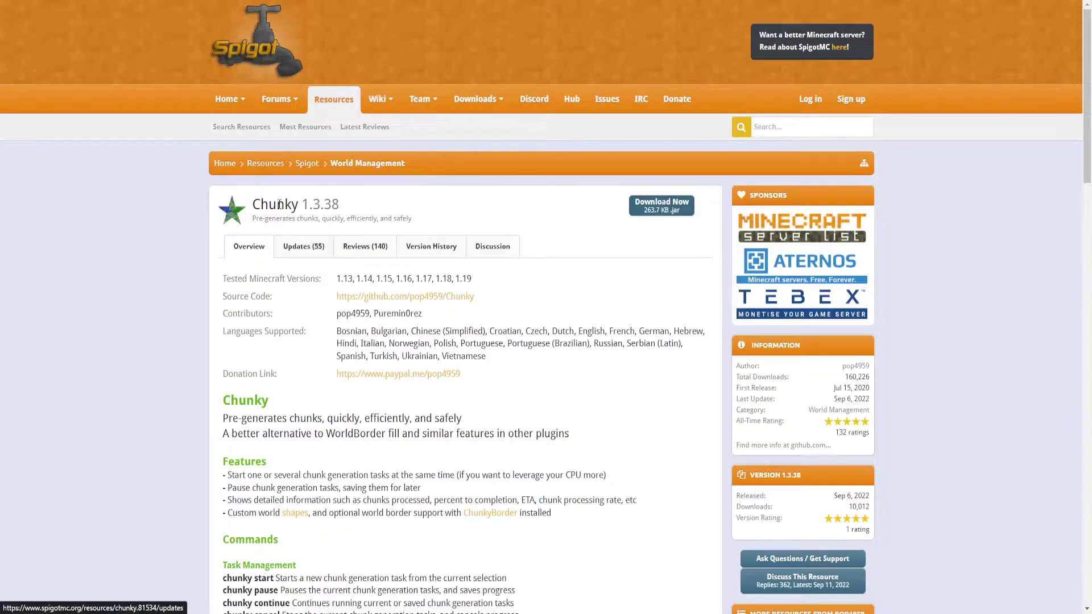
# Download Chunky-1.3.38.jar from the SpigotMC Chunky resource page.
pyautogui.click(661, 206)
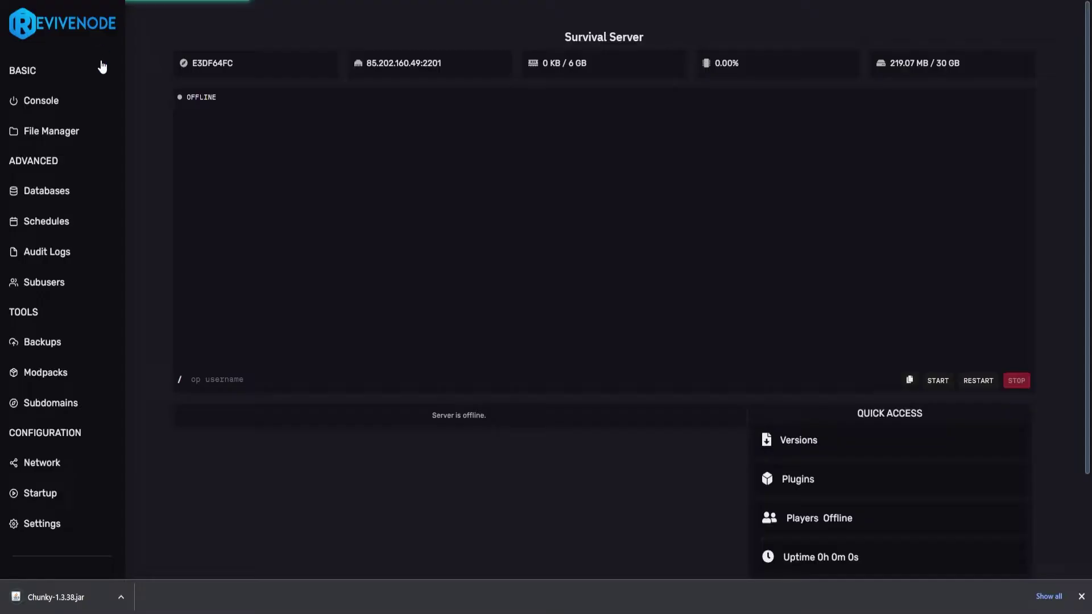
# Upload Chunky-1.3.38.jar into the server's plugins folder, then start the server from the Console.
pyautogui.click(80, 134)
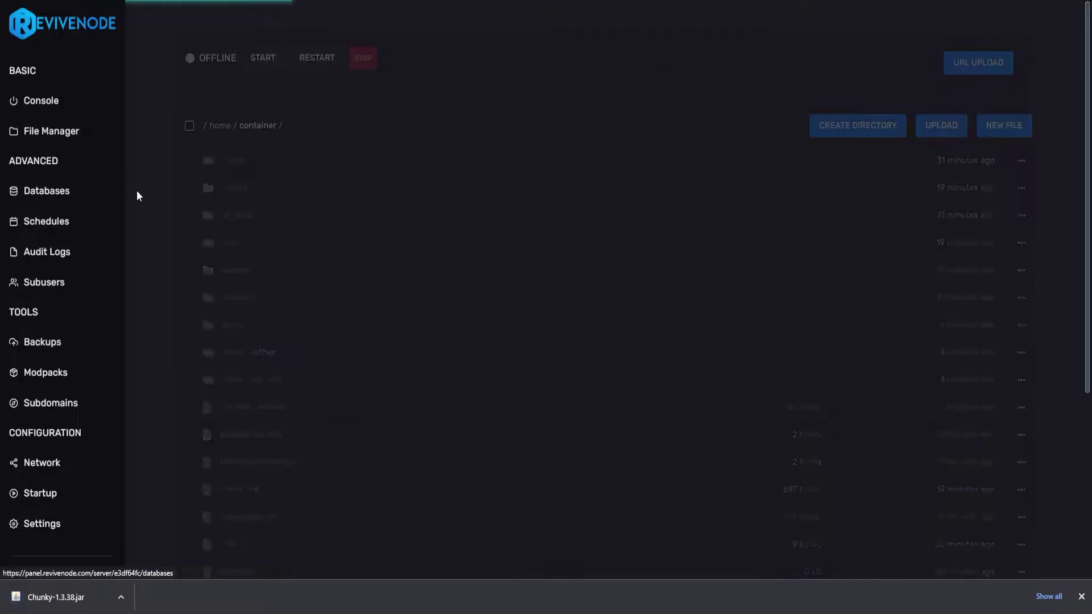
pyautogui.click(261, 268)
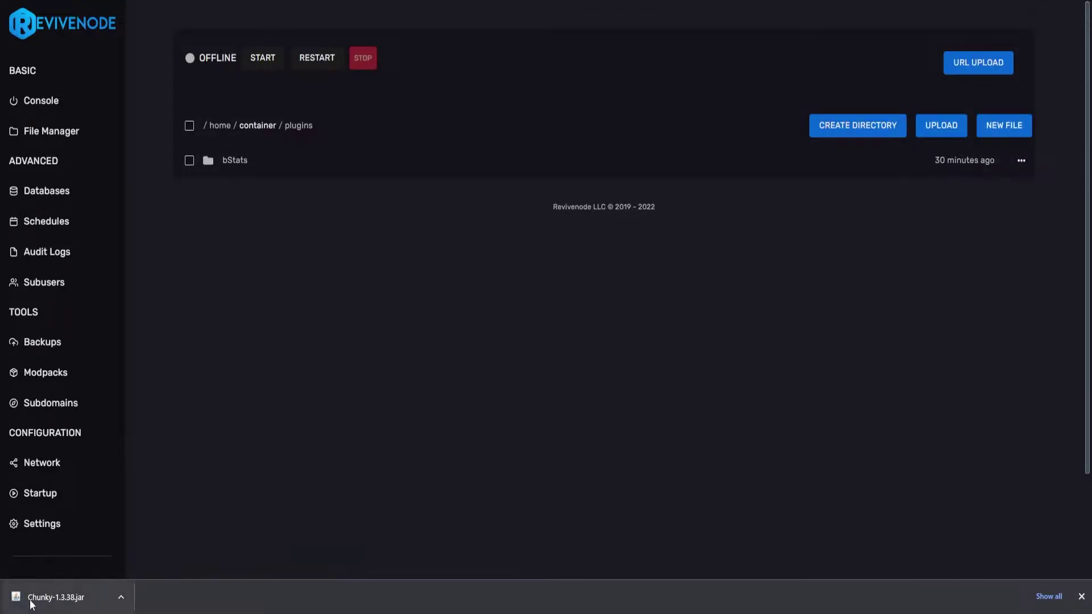
pyautogui.moveTo(29, 599); pyautogui.dragTo(389, 308)
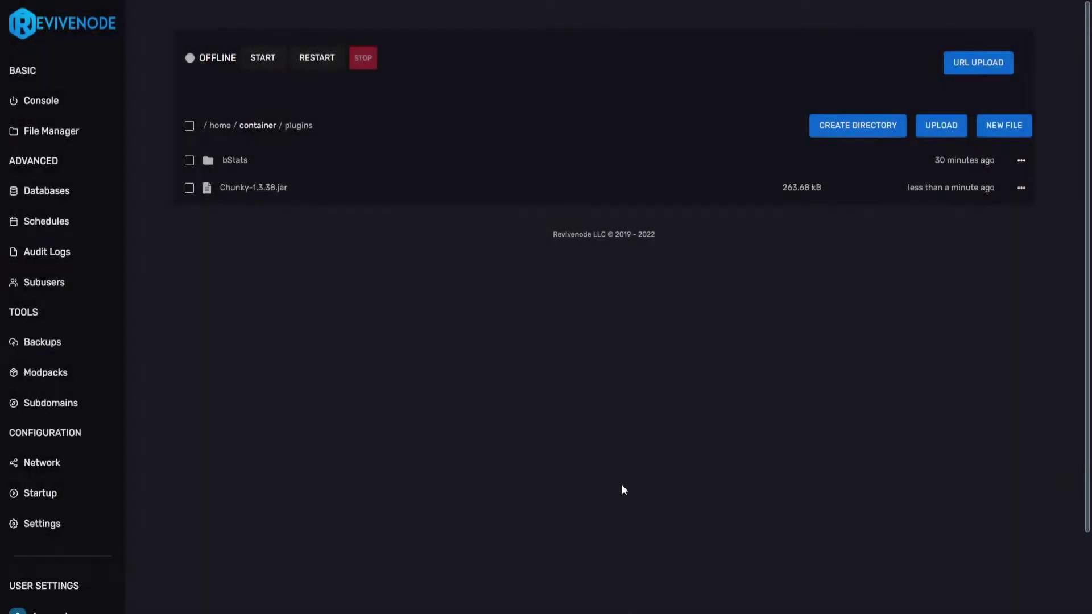
pyautogui.click(33, 111)
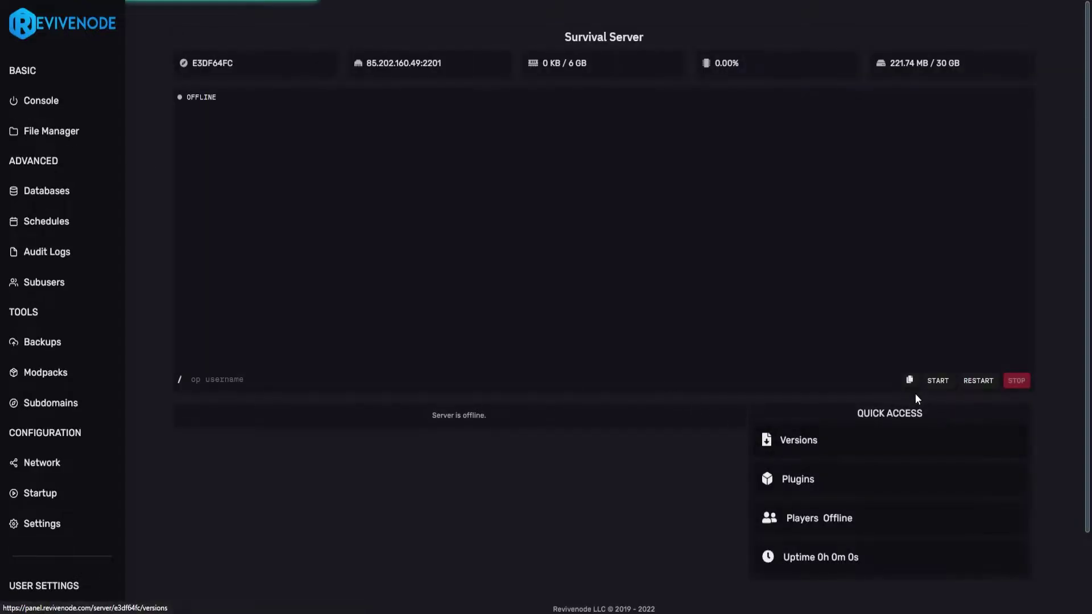
pyautogui.click(935, 381)
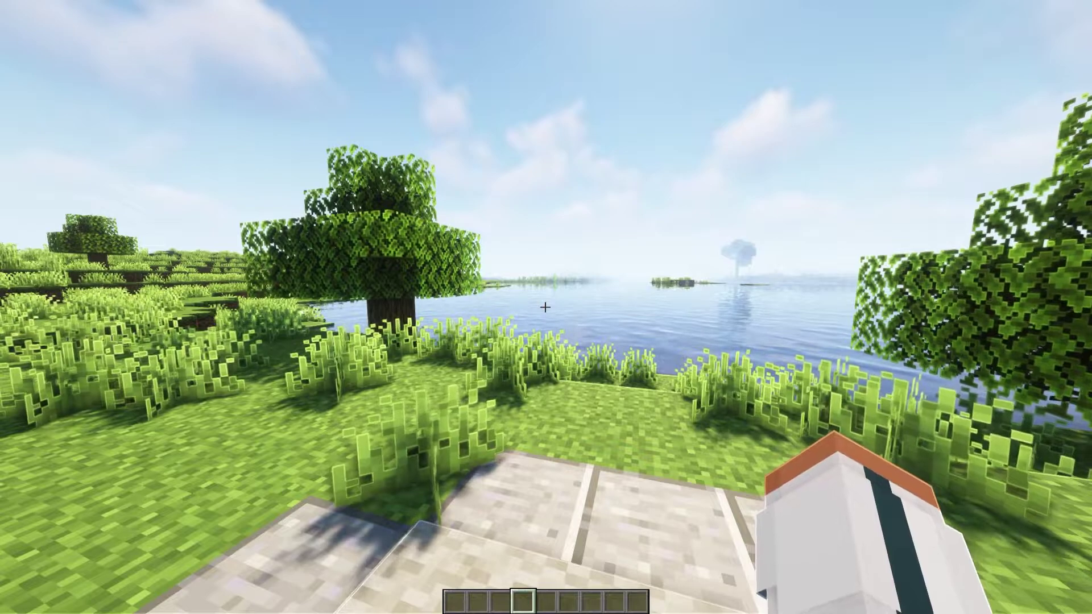
# Set the world spawn to -265, 64, 519 and make it Chunky's center with /chunky center.
pyautogui.write('/chunky ')
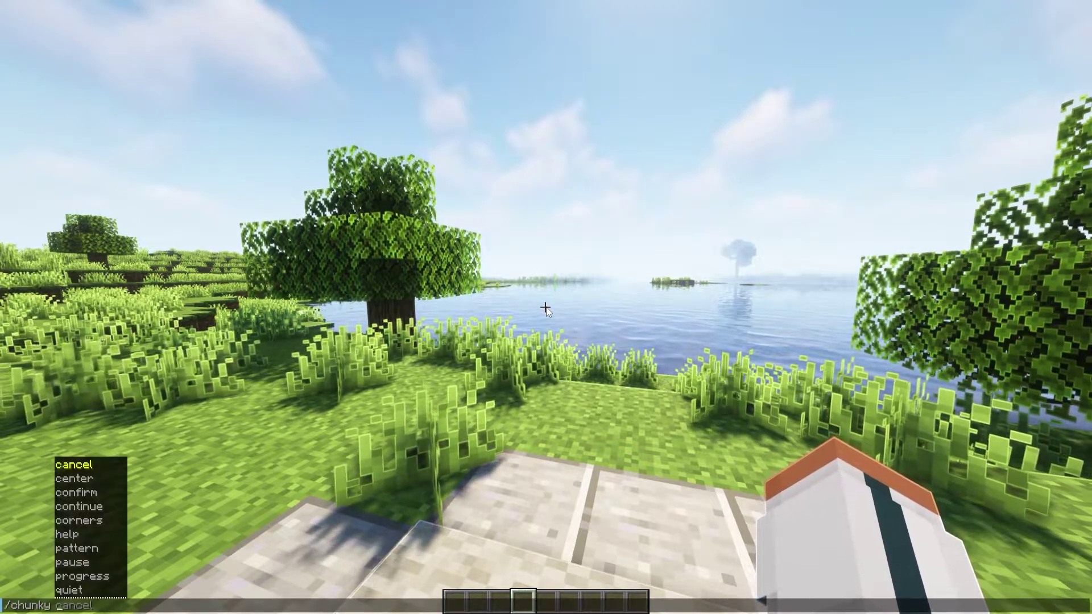
pyautogui.write('center')
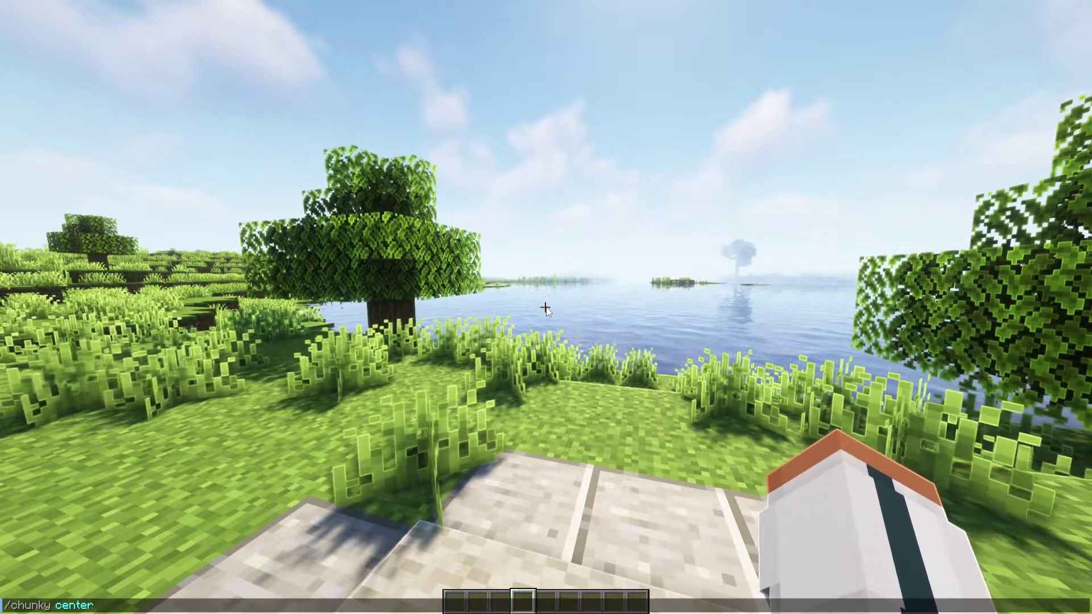
pyautogui.press('BackSpace')
pyautogui.press('BackSpace')
pyautogui.press('BackSpace')
pyautogui.press('BackSpace')
pyautogui.press('BackSpace')
pyautogui.press('BackSpace')
pyautogui.press('BackSpace')
pyautogui.press('BackSpace')
pyautogui.press('BackSpace')
pyautogui.press('BackSpace')
pyautogui.press('BackSpace')
pyautogui.press('BackSpace')
pyautogui.press('BackSpace')
pyautogui.press('BackSpace')
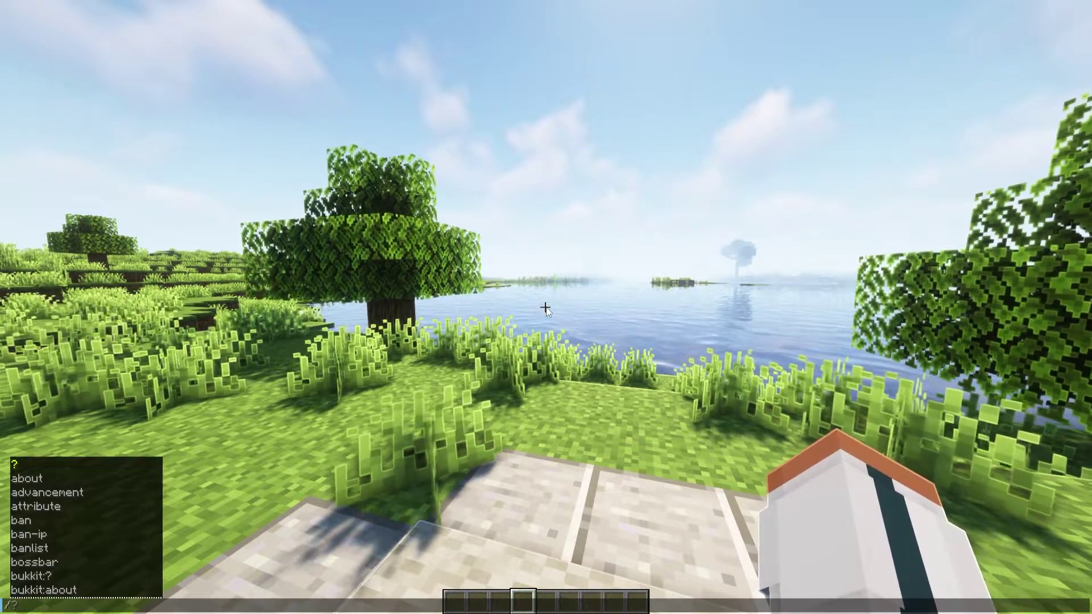
pyautogui.write('setworldspawn')
pyautogui.press('Up')
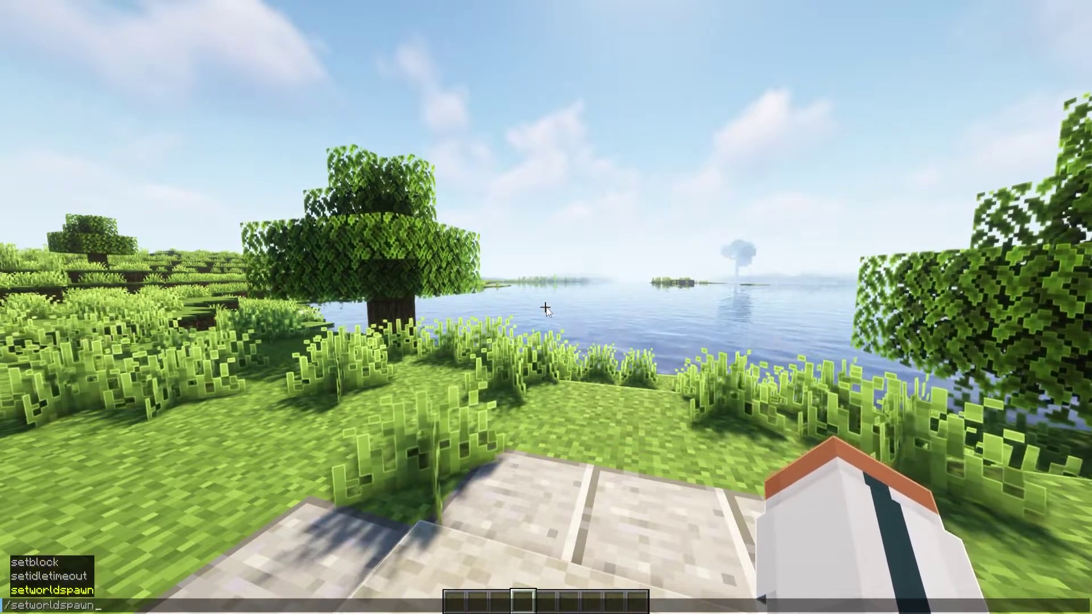
pyautogui.press('Return')
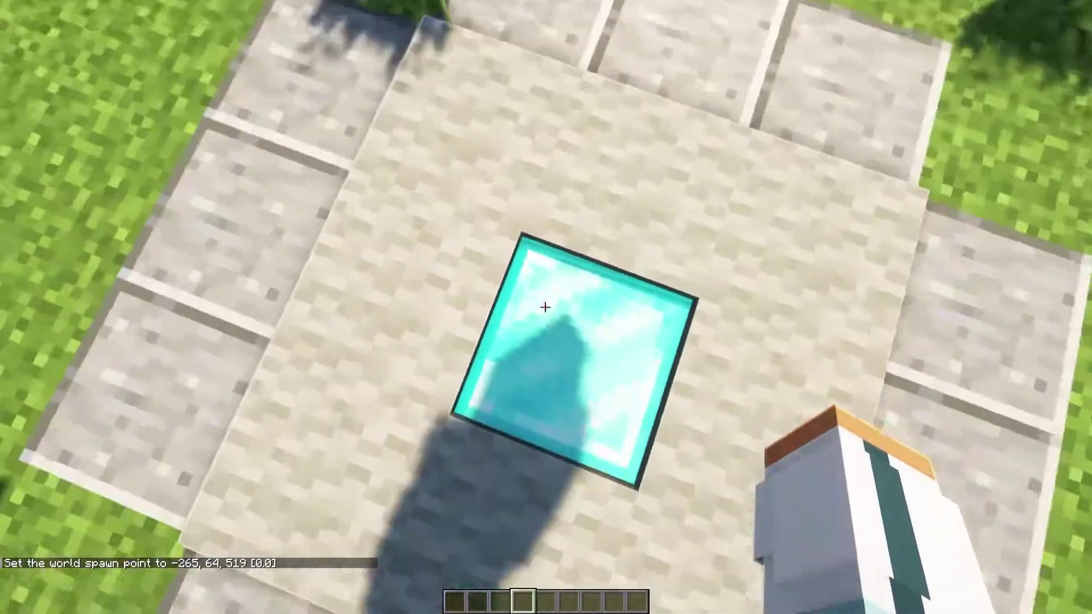
pyautogui.write('/chunky')
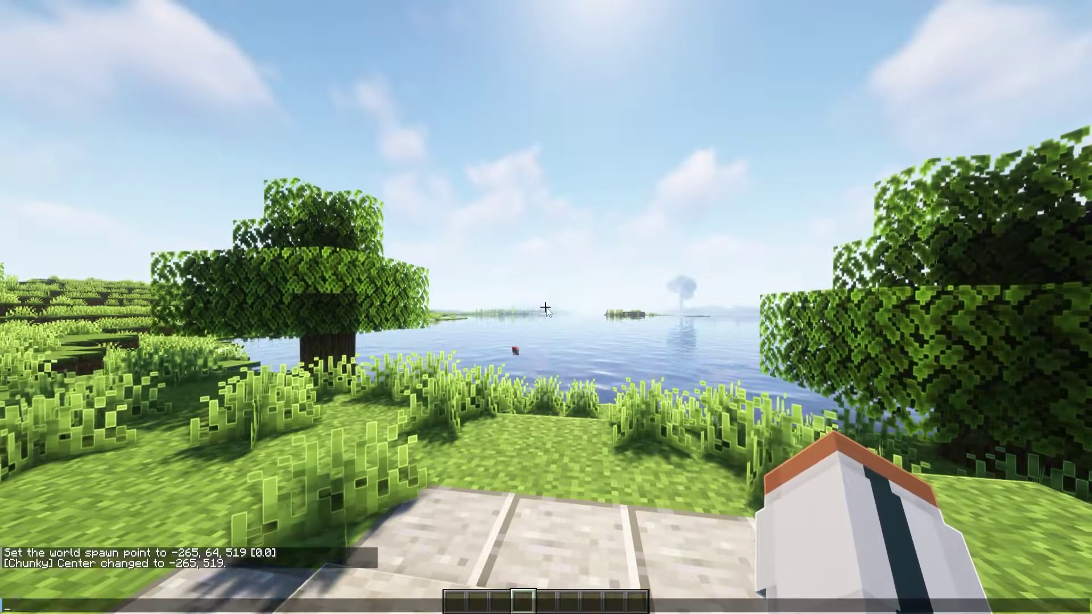
# Look through Chunky's shape options, then set the pre-generation radius to 750.
pyautogui.press('/')
pyautogui.write('chunky')
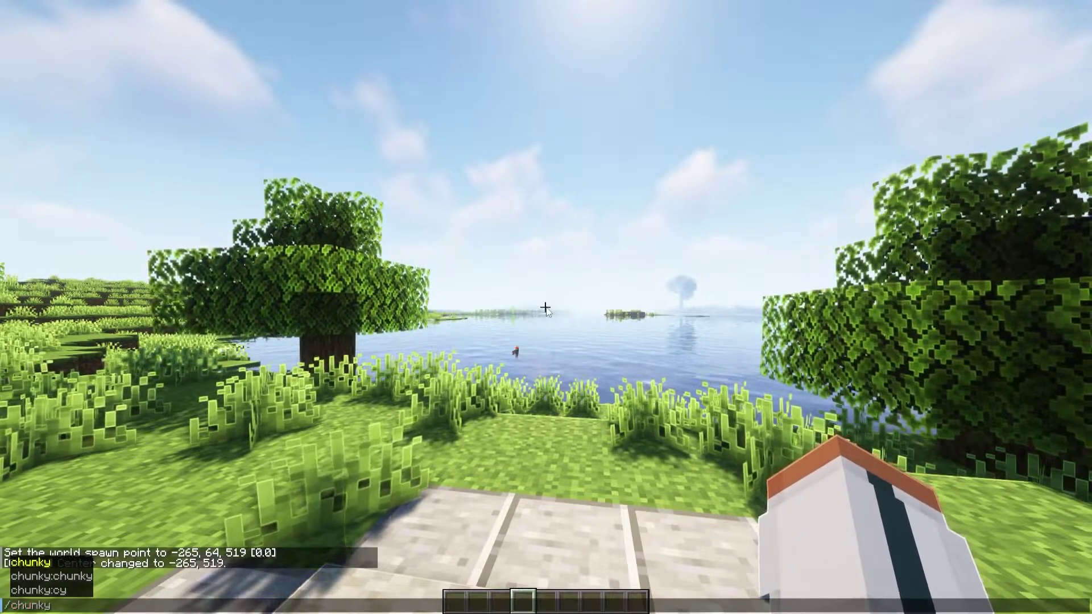
pyautogui.write(' shape')
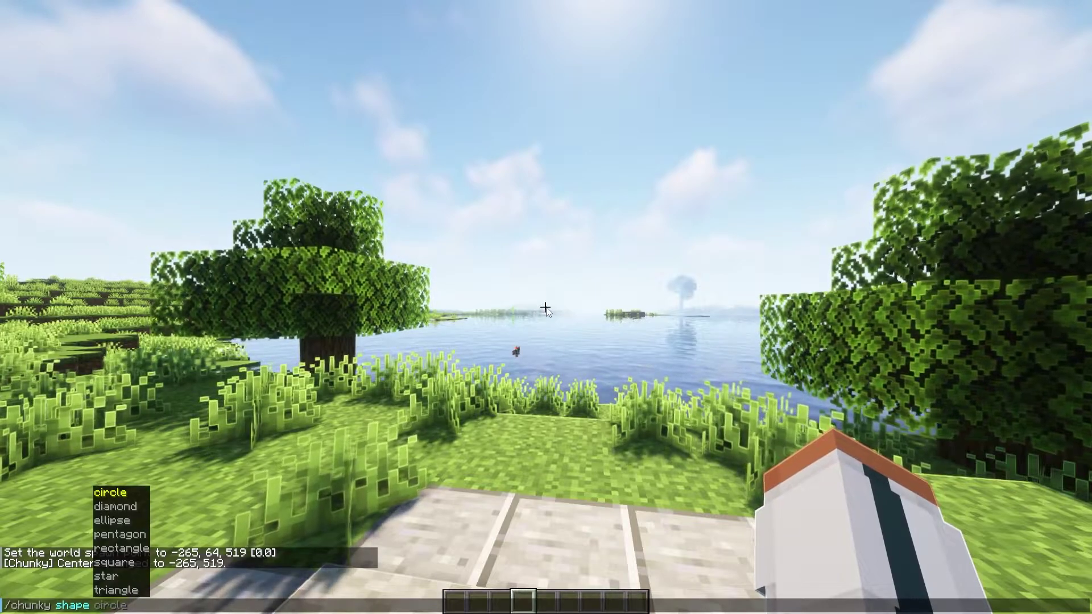
pyautogui.press('Down')
pyautogui.press('Down')
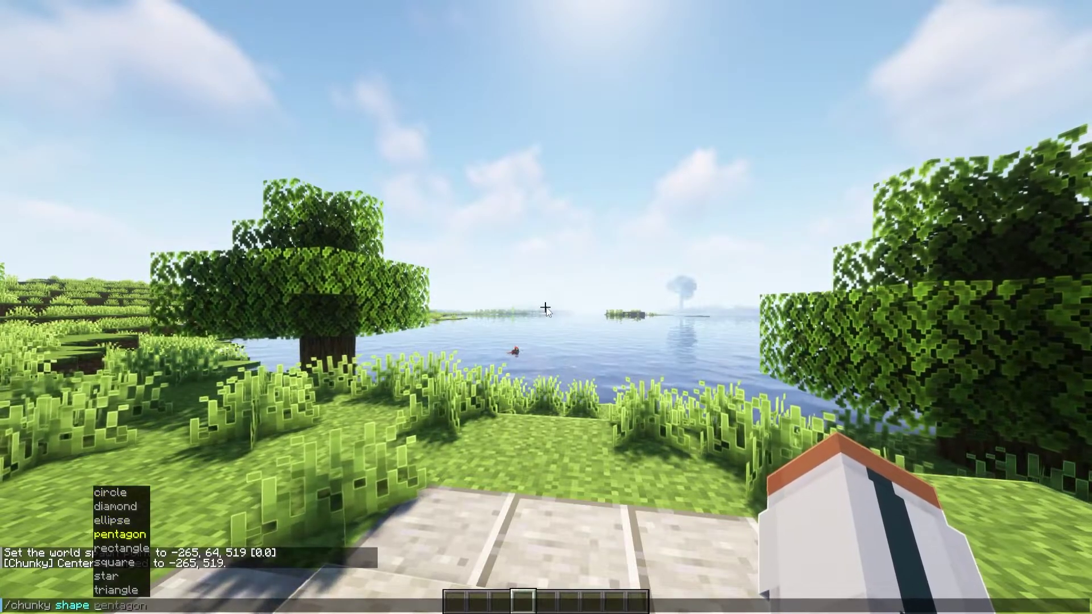
pyautogui.press('Escape')
pyautogui.press('Escape')
pyautogui.press('Escape')
pyautogui.press('Escape')
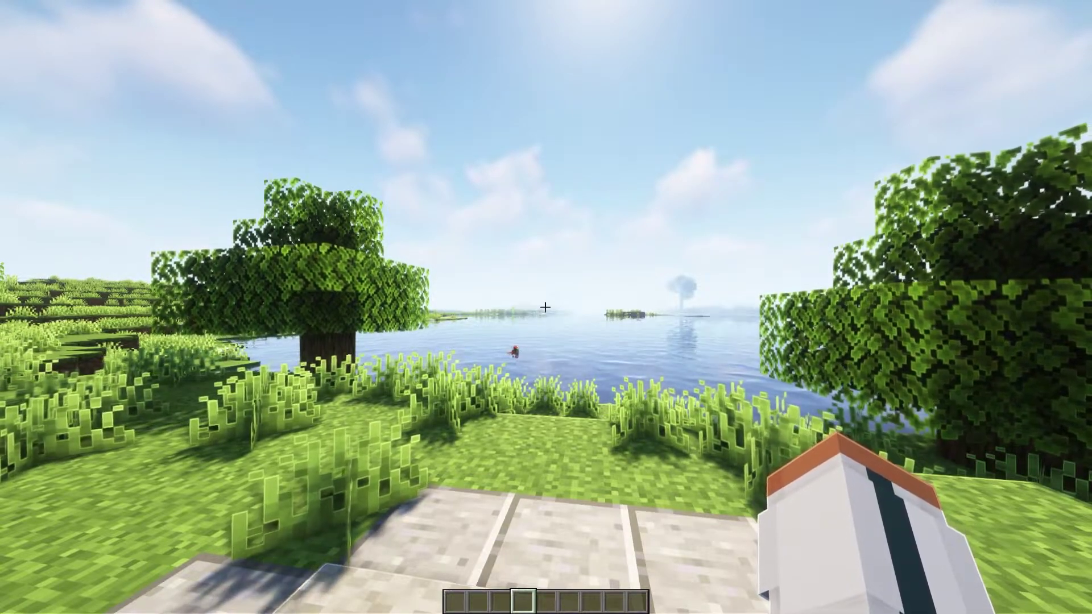
pyautogui.write('t')
pyautogui.write('/')
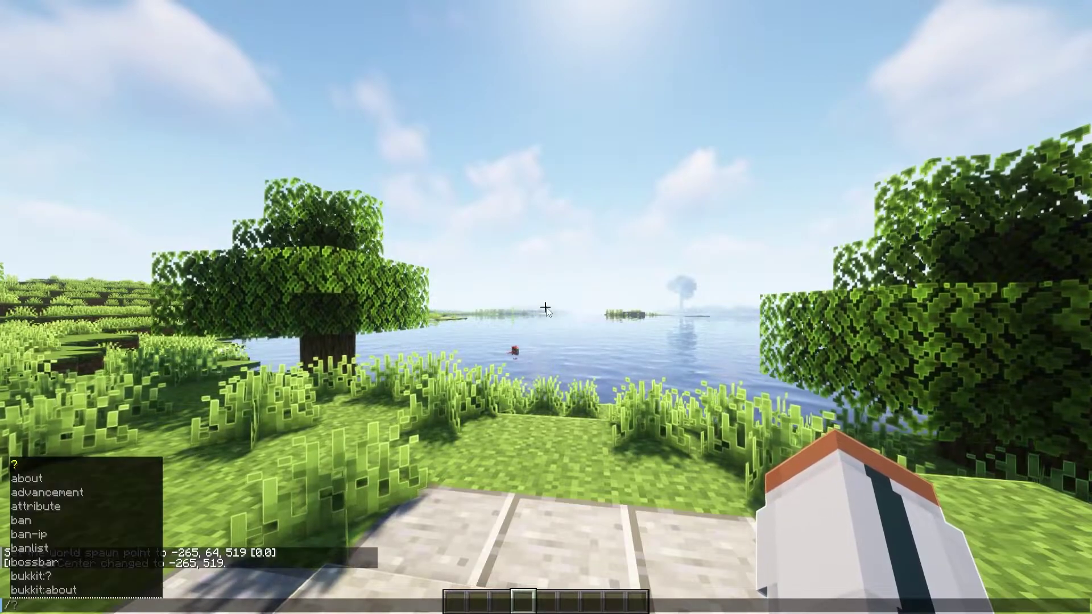
pyautogui.write('chunky radius ')
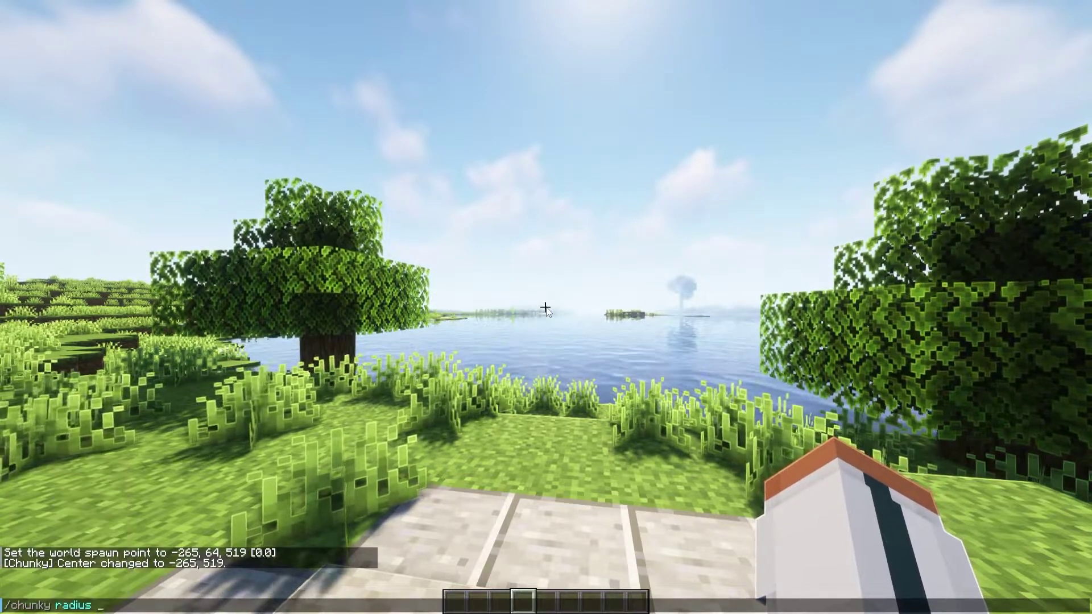
pyautogui.write('750')
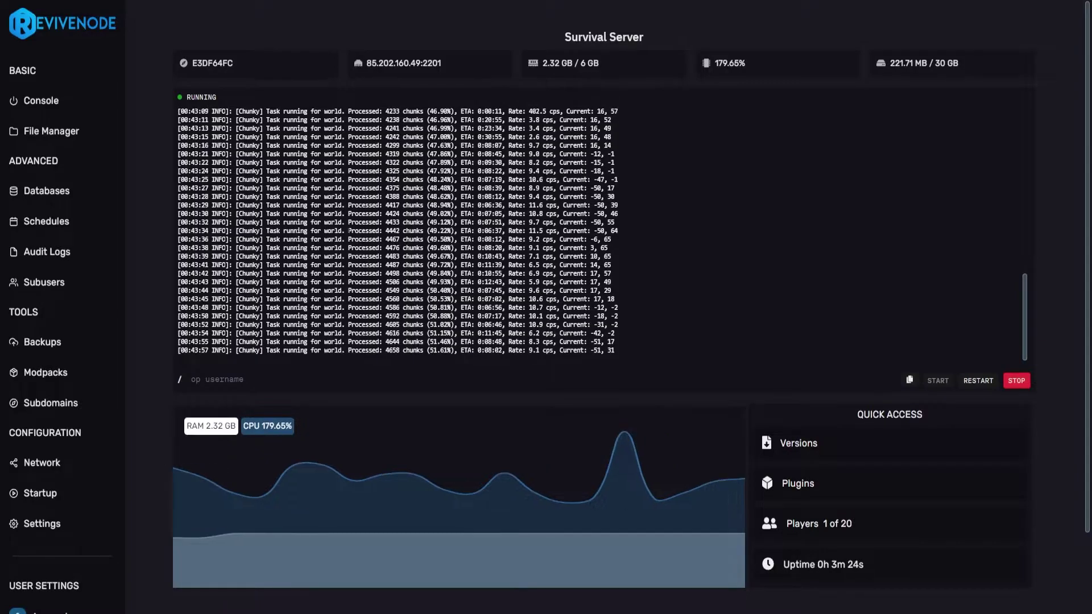
# Highlight the console line showing Chunky's radius-750 square at about 51.7%, 4666 chunks.
pyautogui.moveTo(348, 230); pyautogui.dragTo(419, 231)
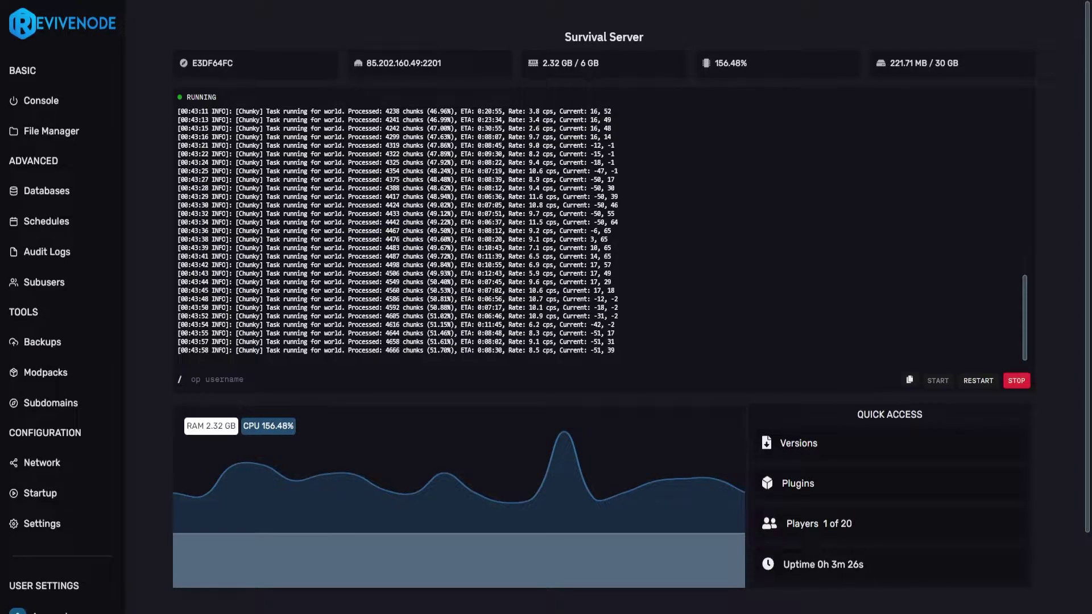